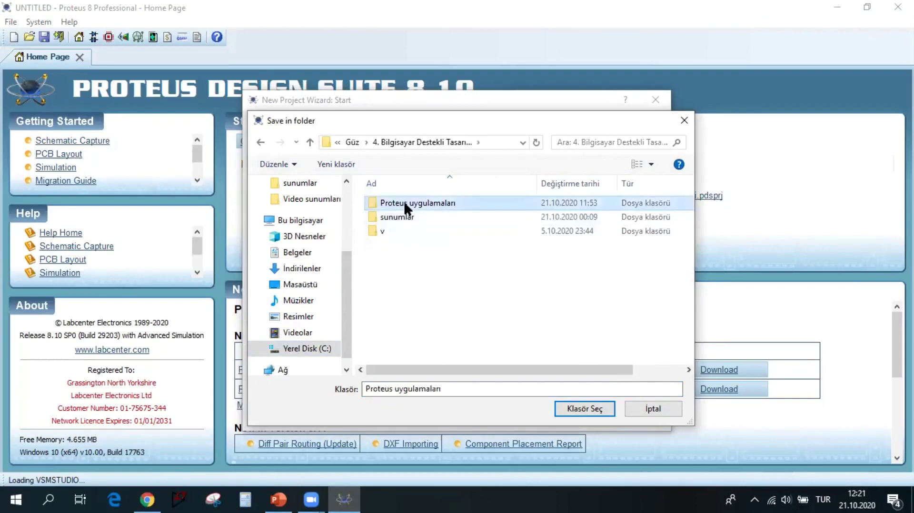
Choose the Proteus uygulamaları folder for the new project and name it RC devreleri inceleme instead of replacing the existing project
click(557, 407)
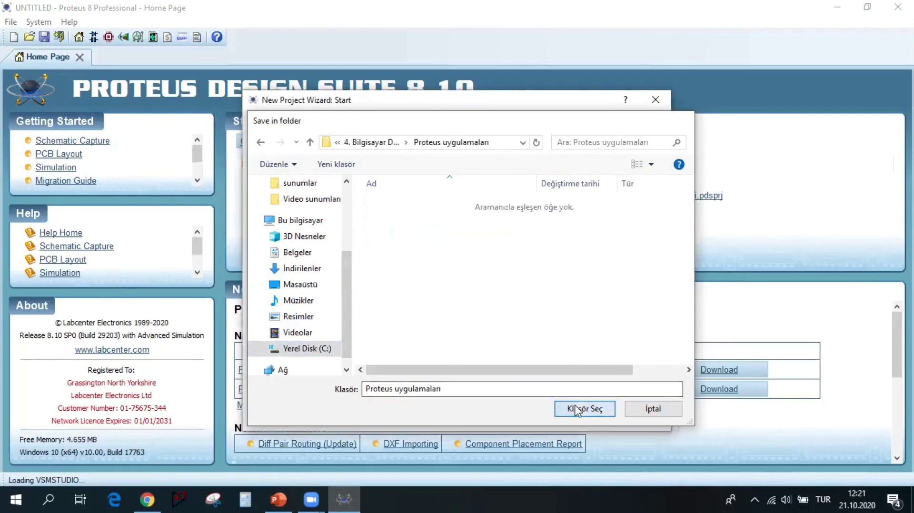
click(542, 413)
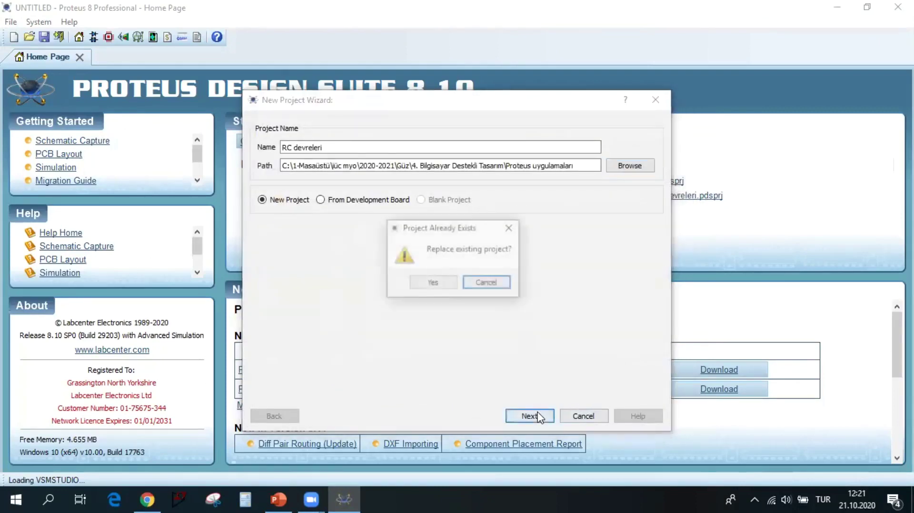
click(487, 283)
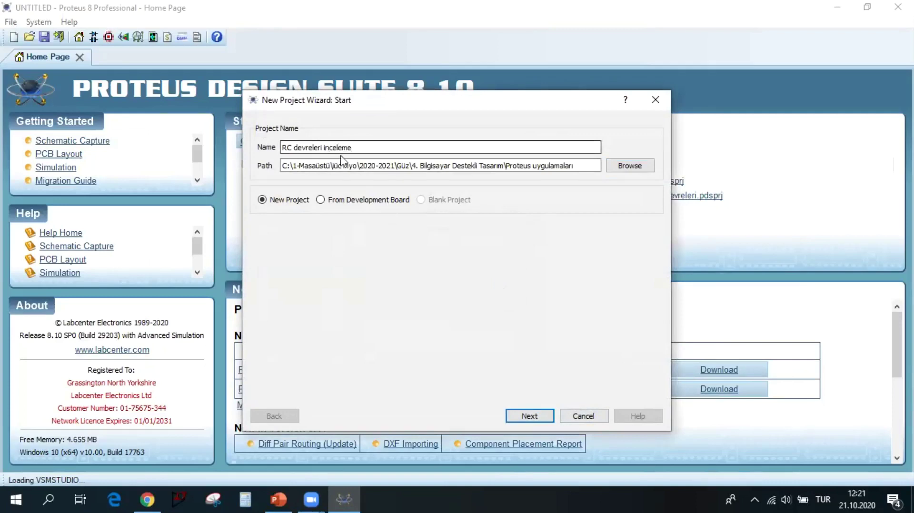
click(529, 416)
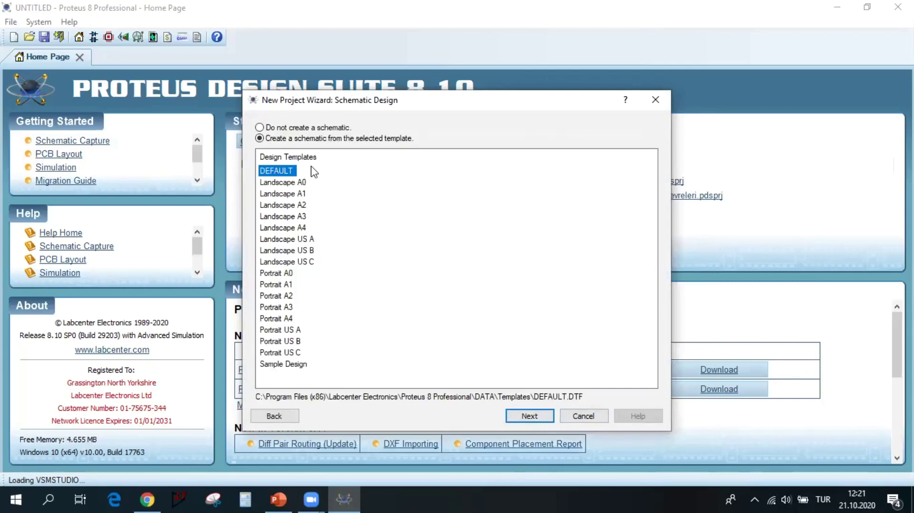
Create the project with a schematic from the DEFAULT template, no PCB layout and no firmware project
click(261, 139)
click(274, 171)
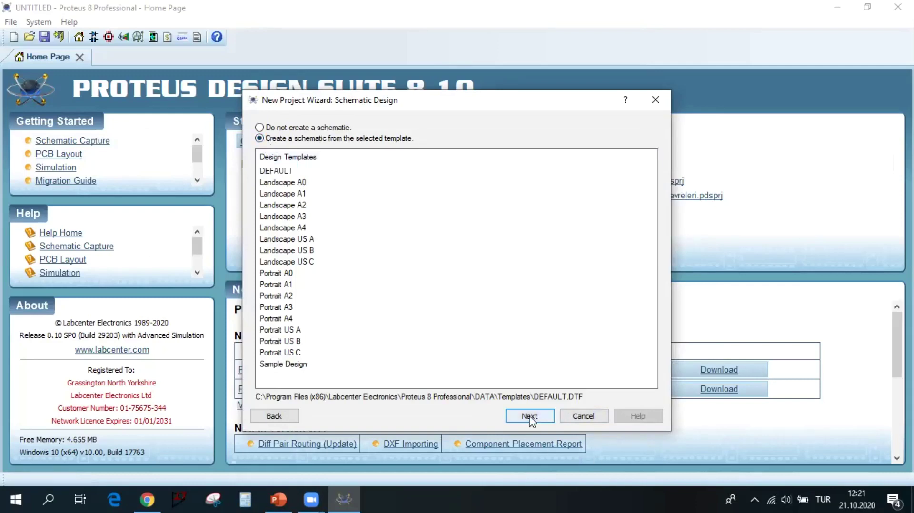
click(529, 420)
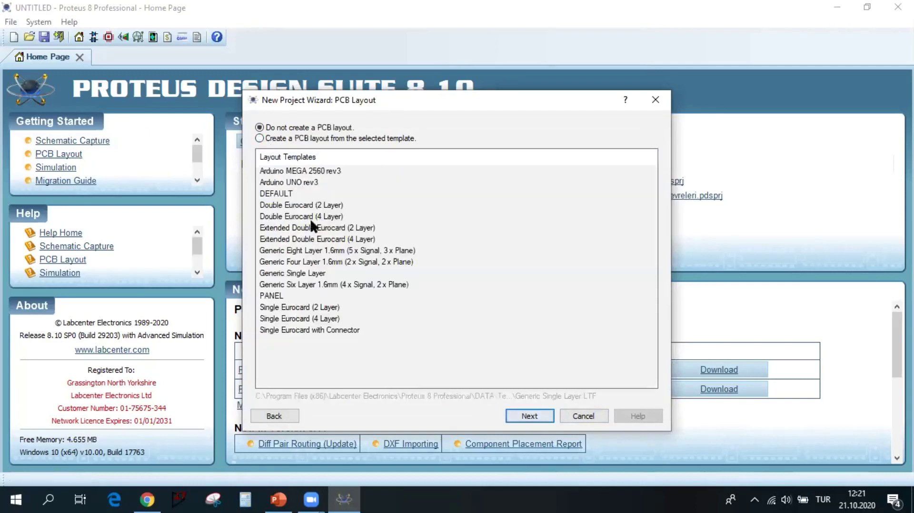
click(535, 414)
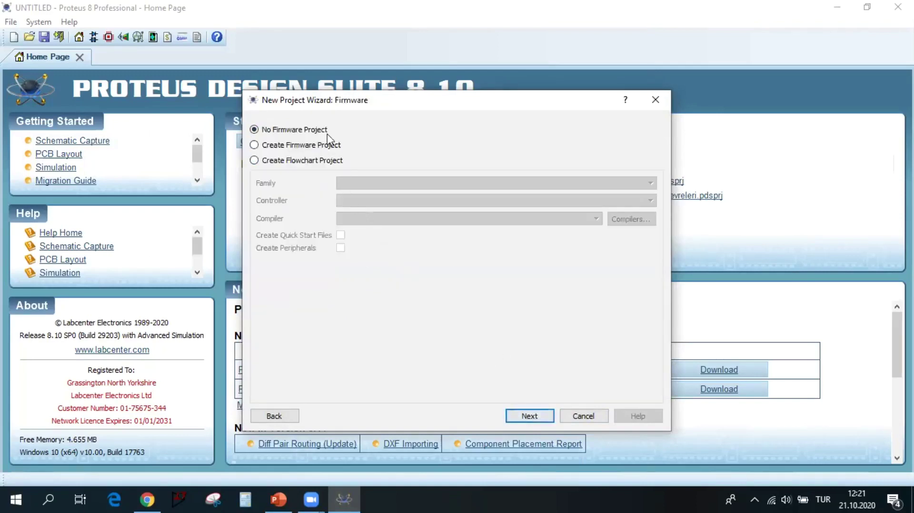
click(535, 417)
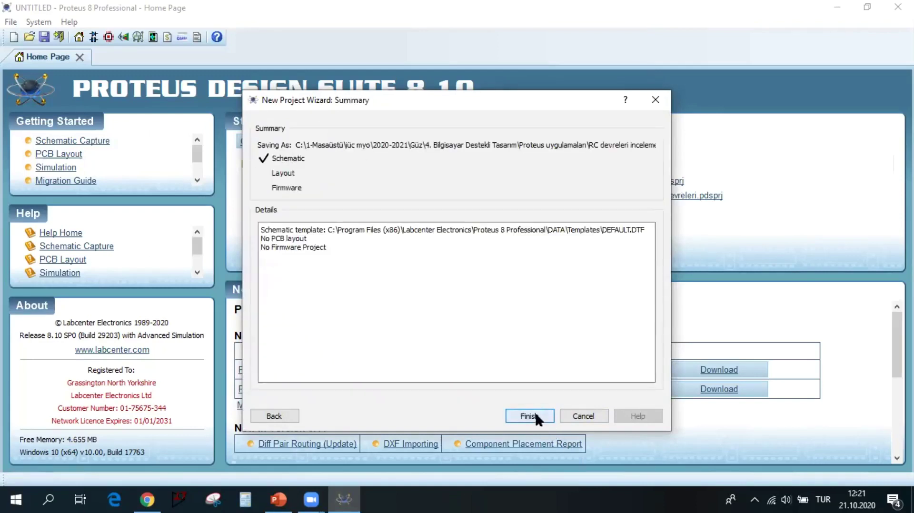
click(529, 417)
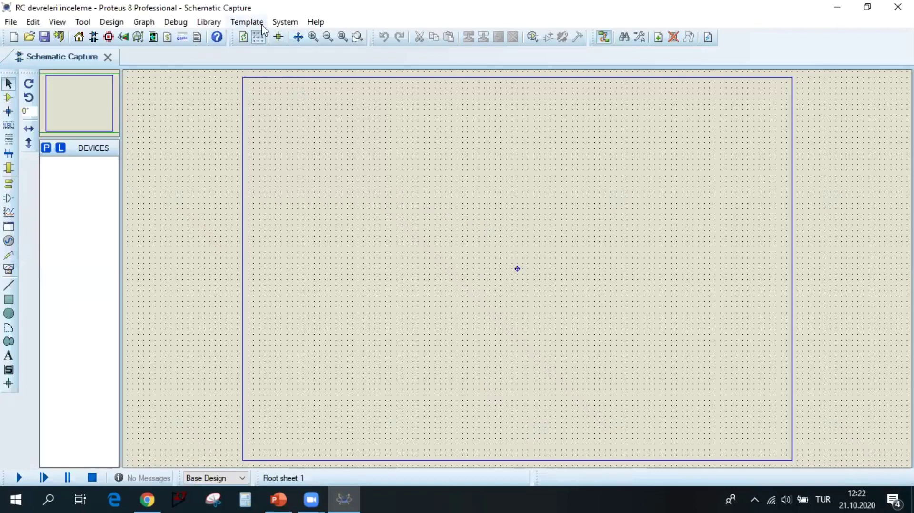
Set the schematic's sheet size to A2, 21in by 15in
click(284, 22)
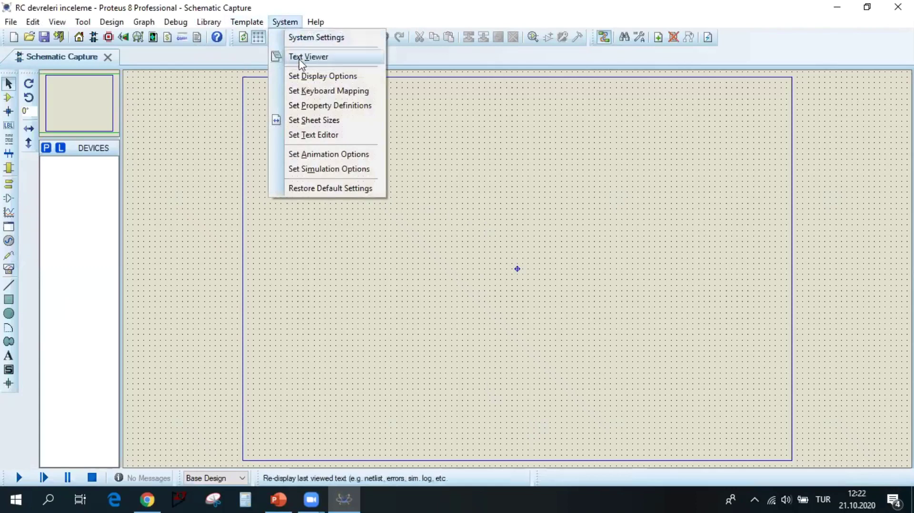
click(317, 125)
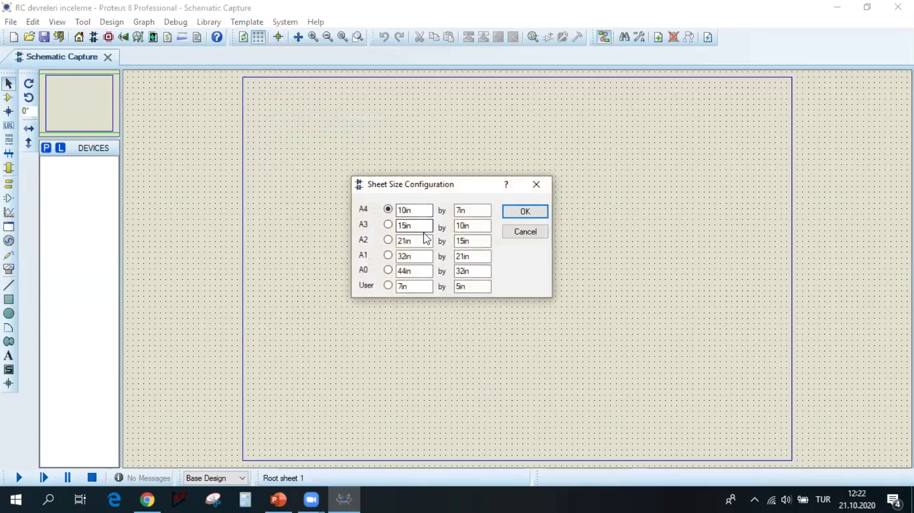
click(388, 239)
click(528, 211)
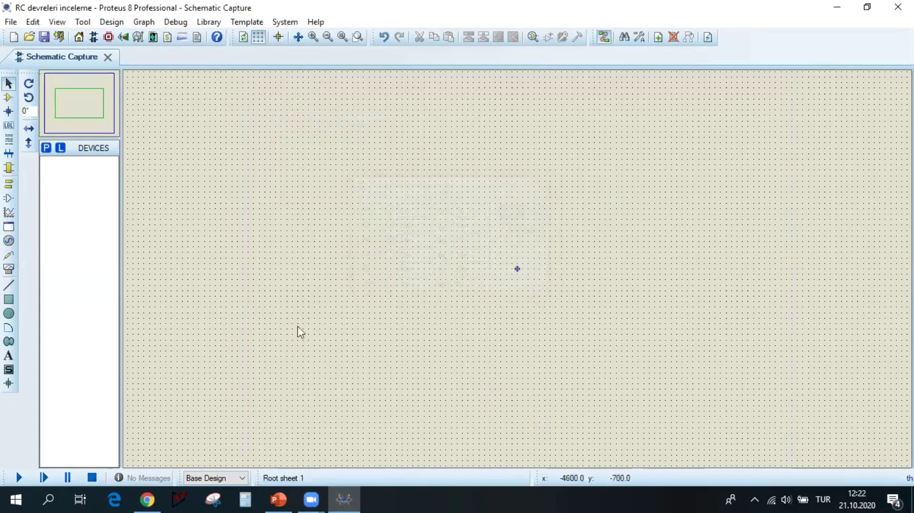
key(F8)
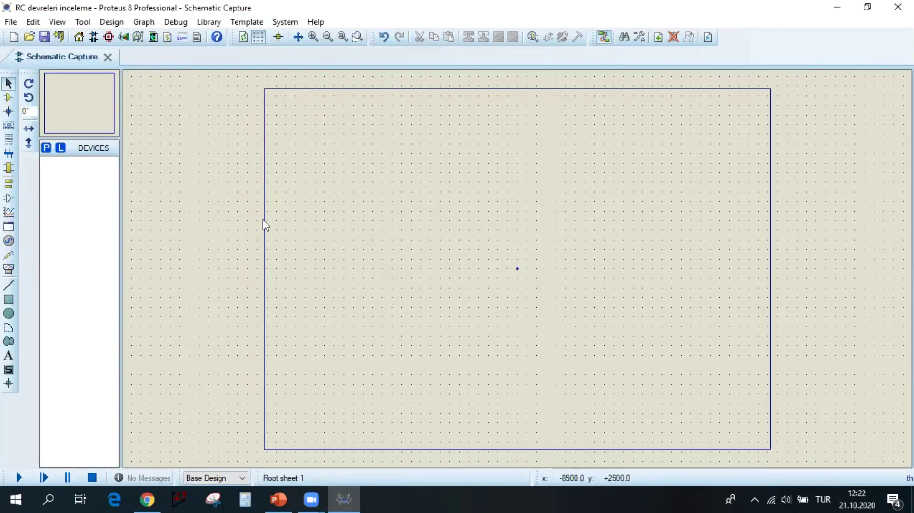
Find the animated CAPACITOR in the Capacitors category of the component library and add it to the device list
click(9, 100)
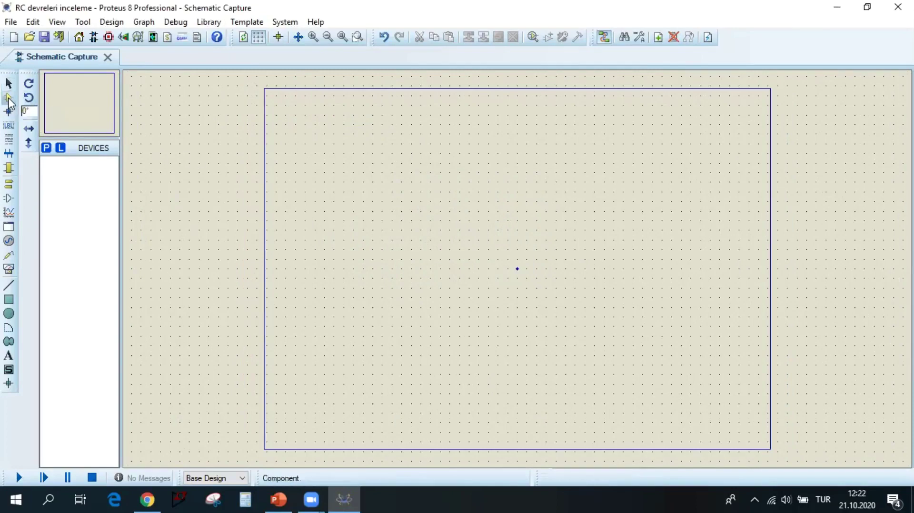
click(45, 147)
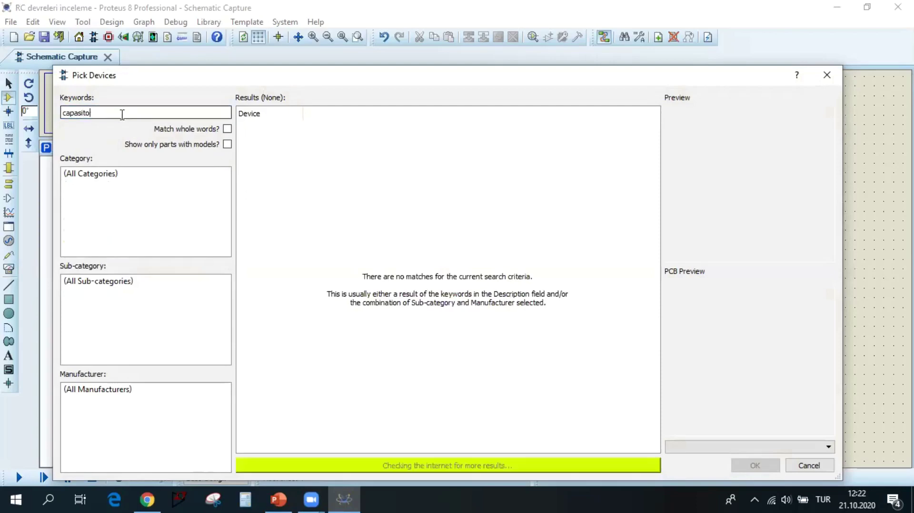
key(BackSpace)
key(BackSpace)
key(BackSpace)
text(cit)
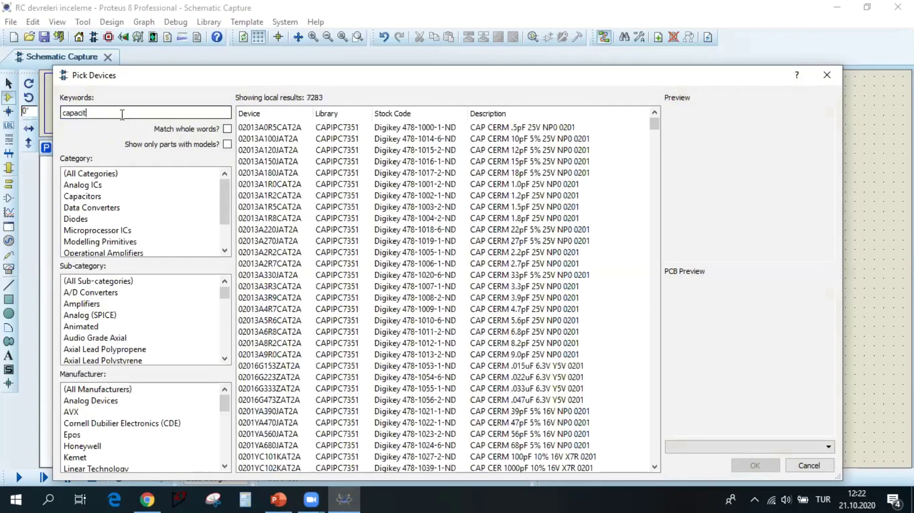
click(96, 199)
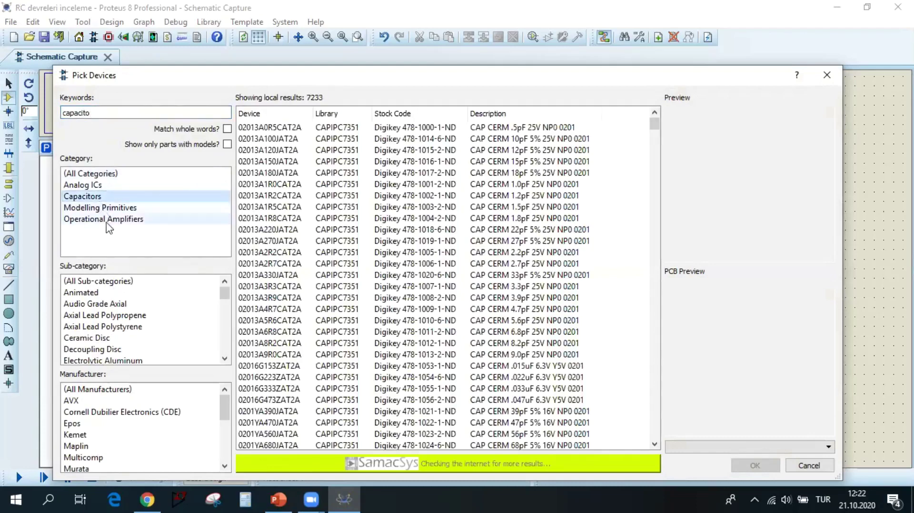
click(80, 293)
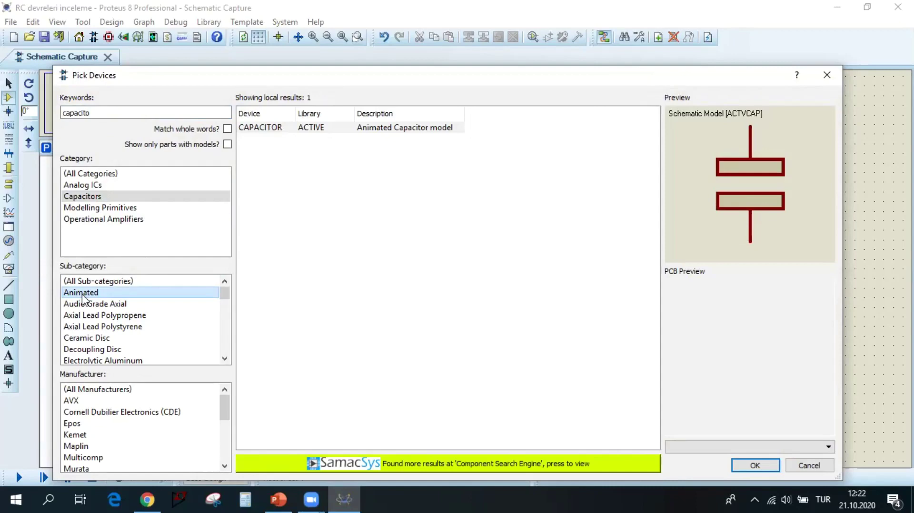
click(754, 465)
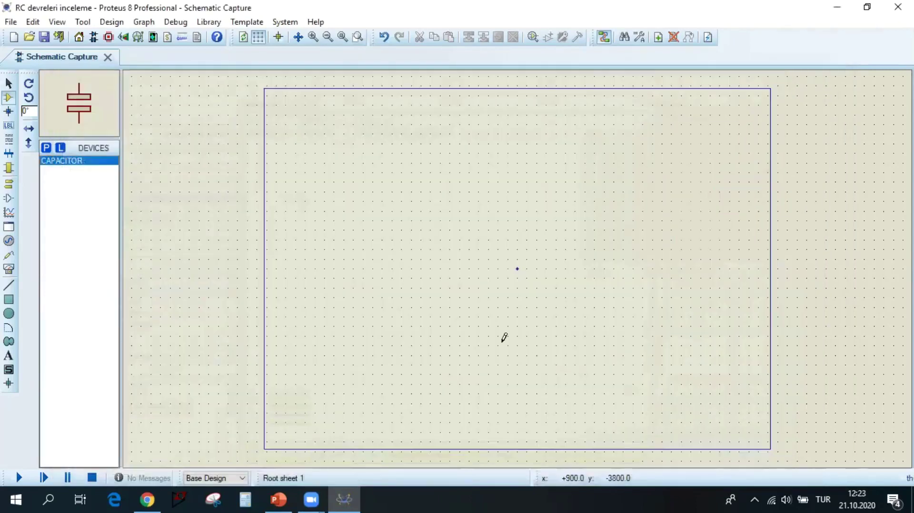
Search the component library for "resistor" and add the 10WATT4K7 resistor to the device list
click(46, 147)
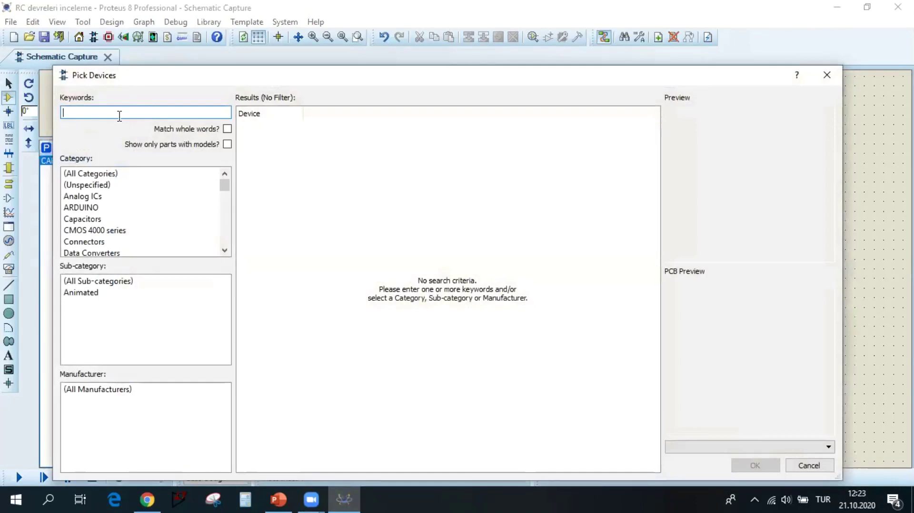
text(res)
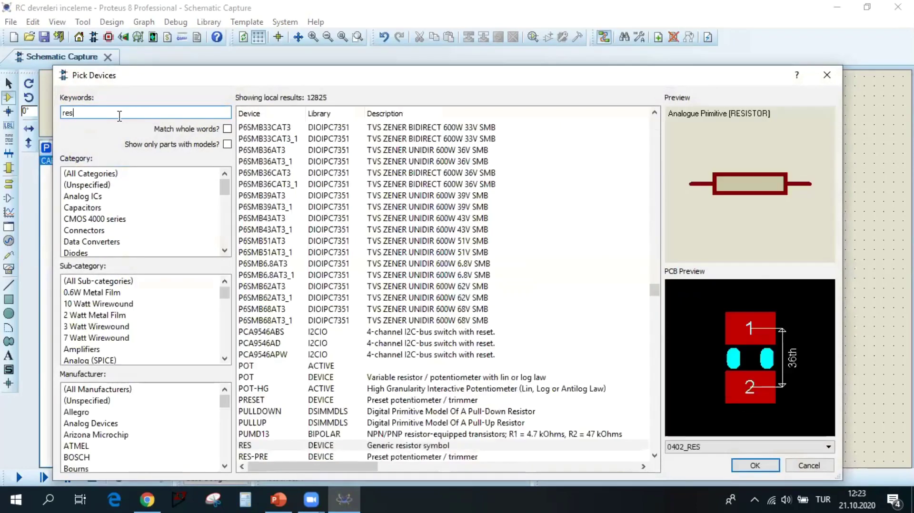
text(istor)
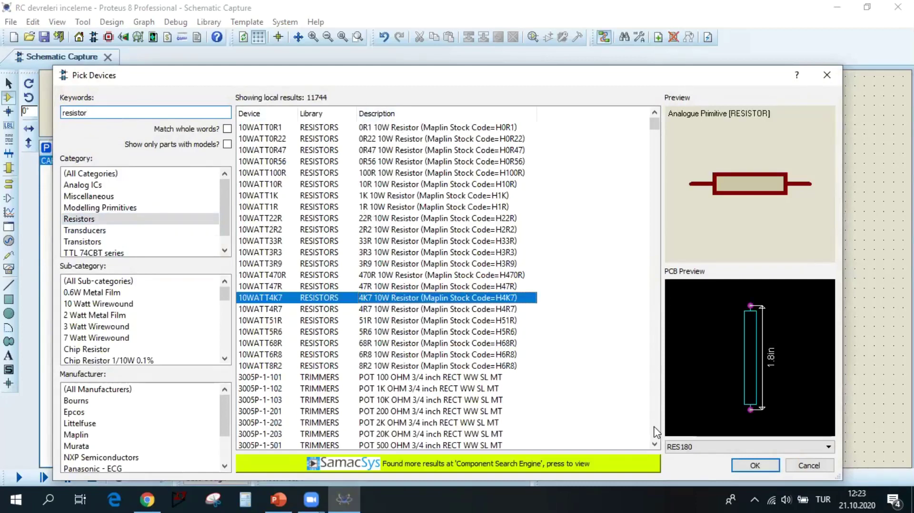
click(755, 465)
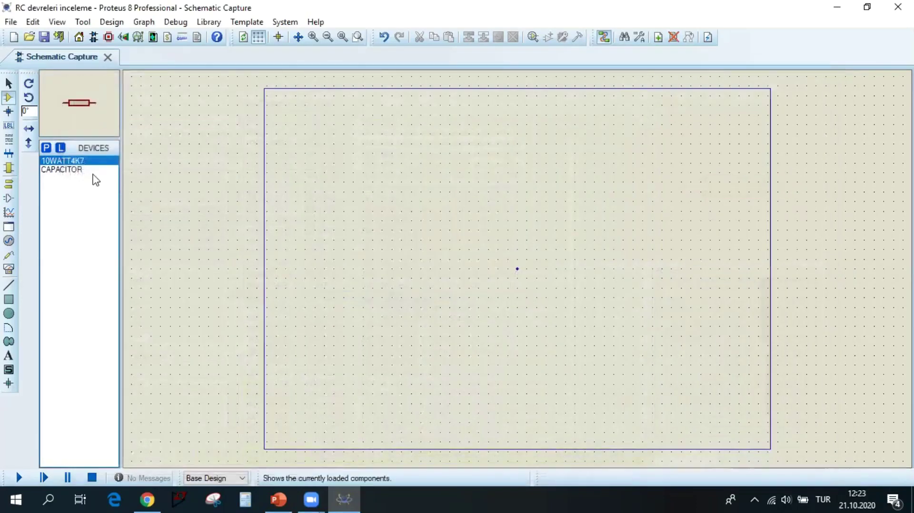
Search for "battery" and "switch" and add the multi-cell BATTERY and the SWITCH to the device list
click(46, 148)
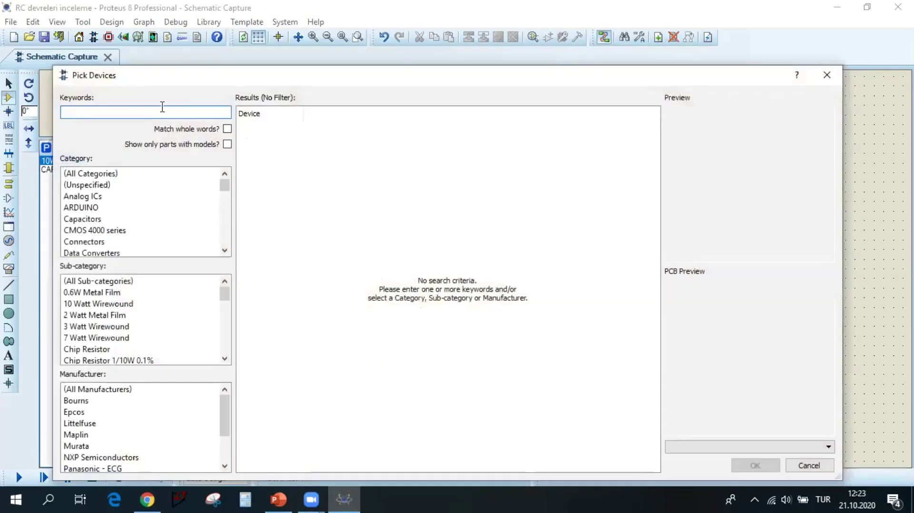
text(battery)
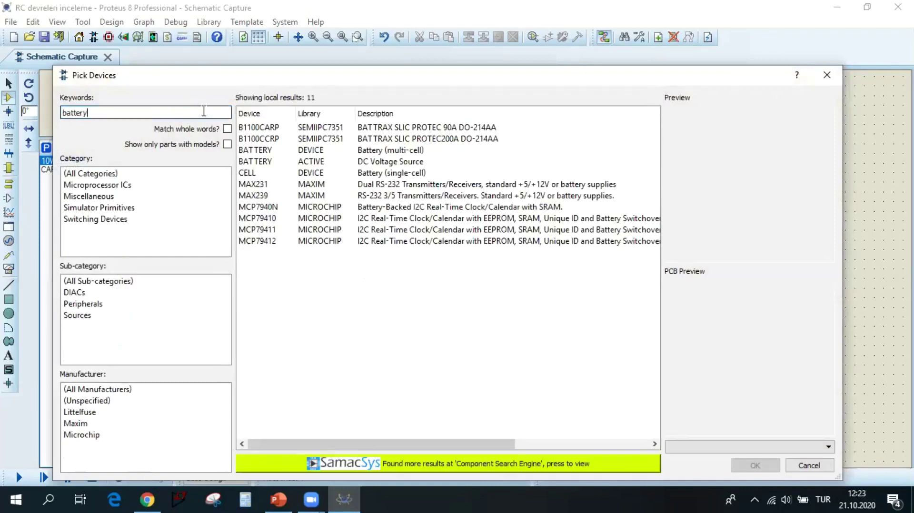
click(341, 128)
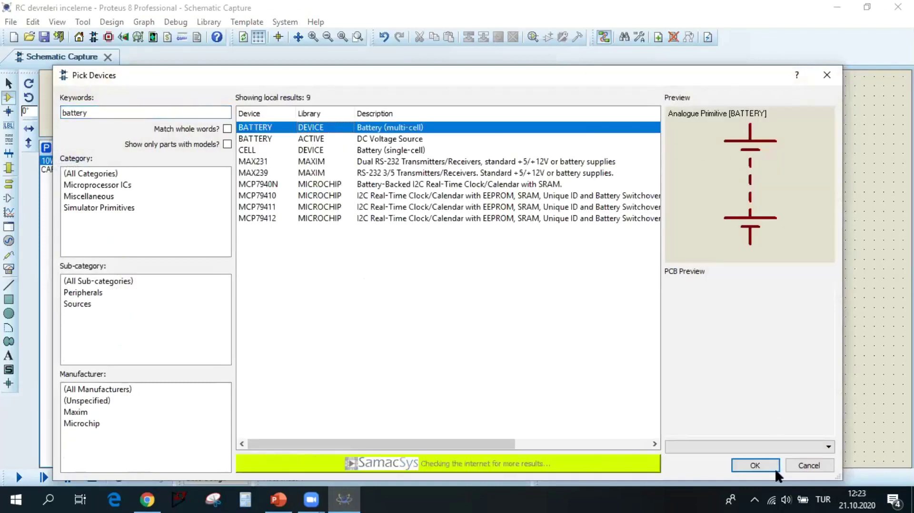
click(753, 465)
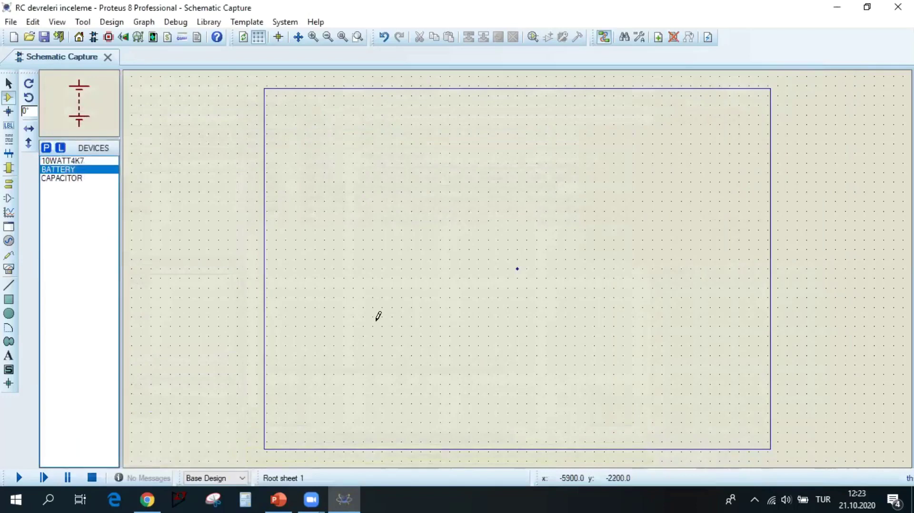
click(47, 147)
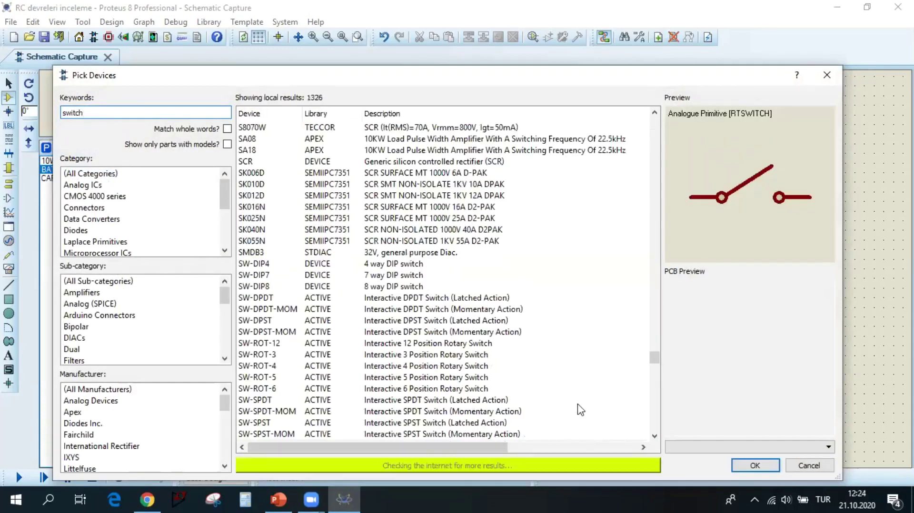
click(755, 465)
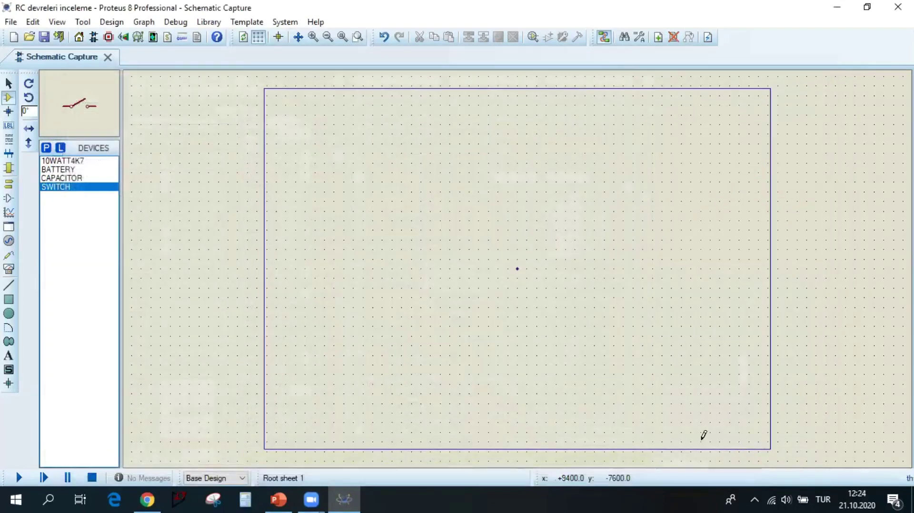
Place the BATTERY component vertically in the upper-left area of the schematic sheet
click(68, 170)
scroll(387, 173, up, 3)
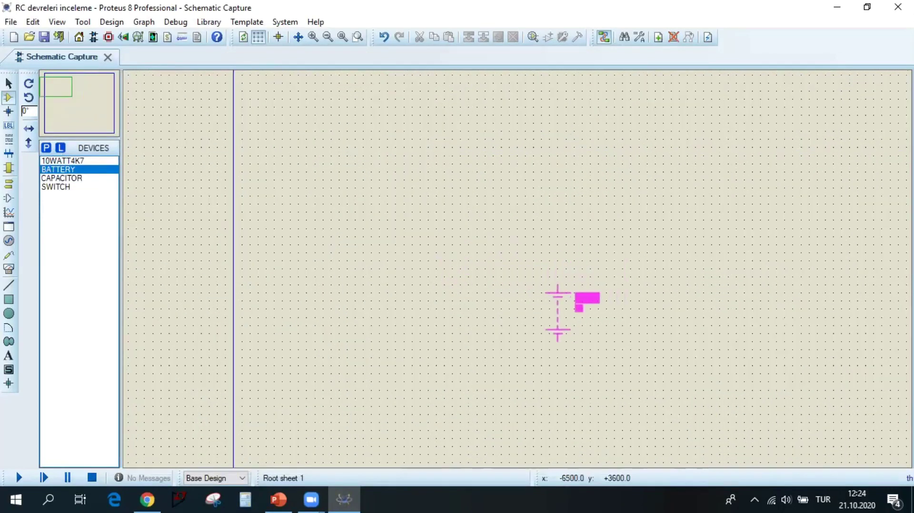
click(566, 345)
scroll(626, 336, down, 2)
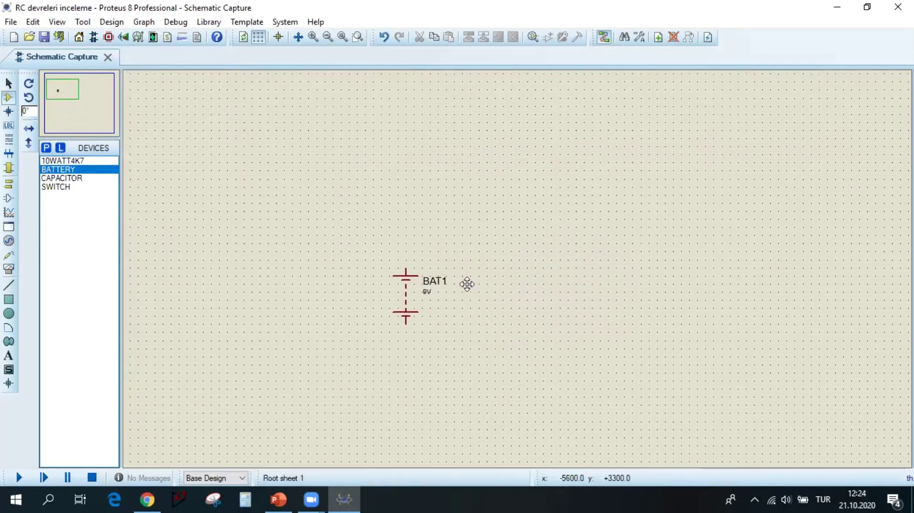
Place the 10WATT4K7 resistor horizontally above and to the right of the battery, and the SWITCH level with it on its left
scroll(445, 314, up, 2)
key(Up)
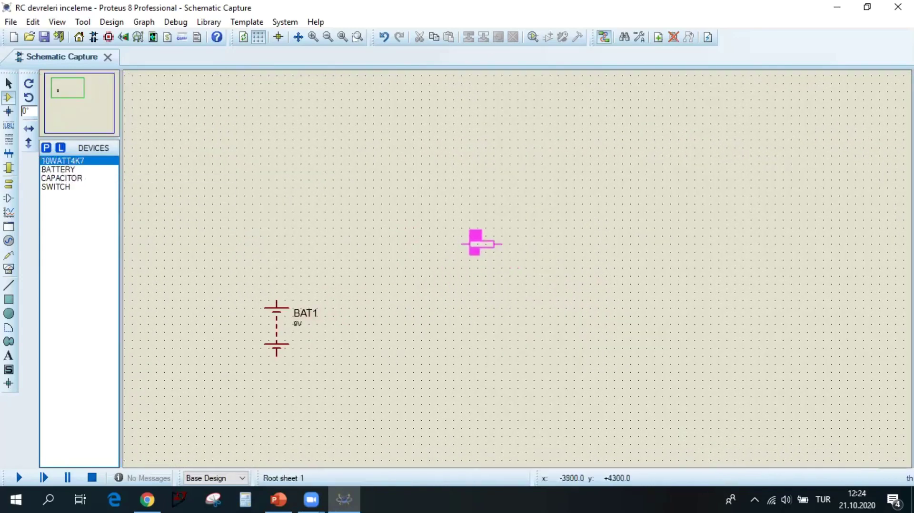
click(473, 207)
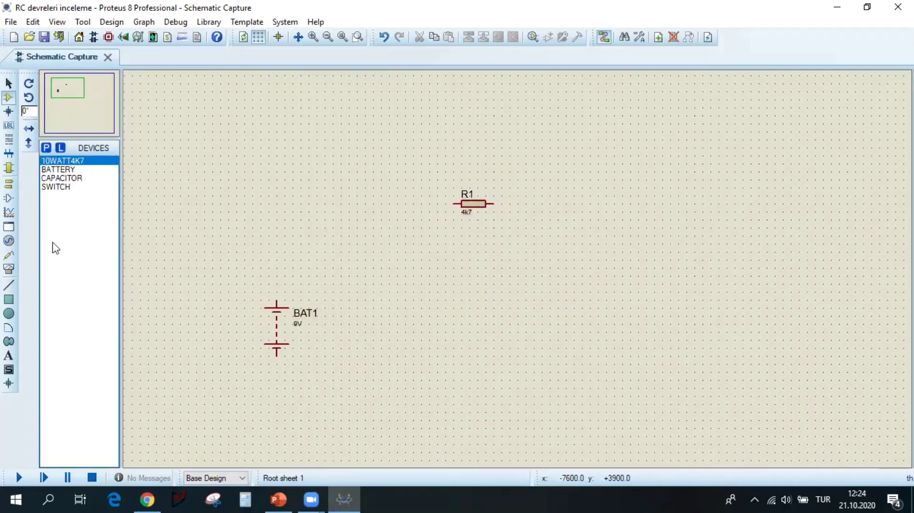
click(56, 187)
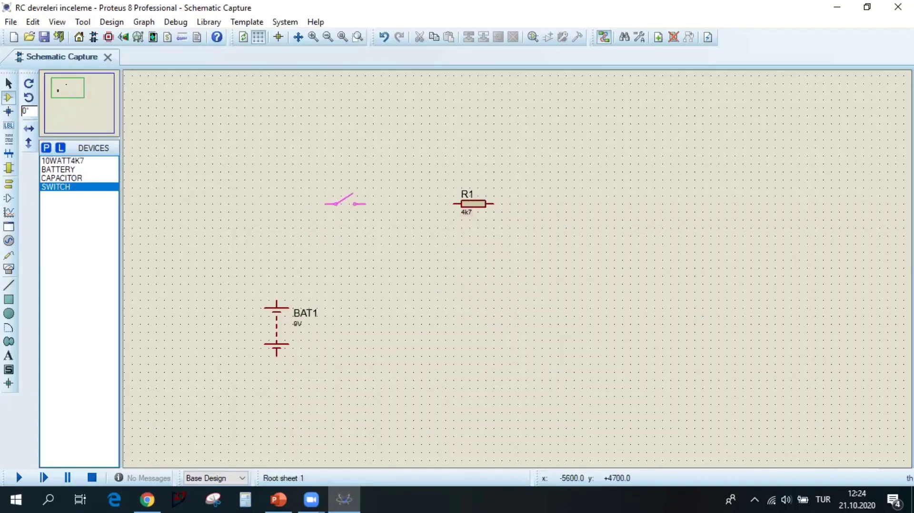
click(345, 199)
click(62, 170)
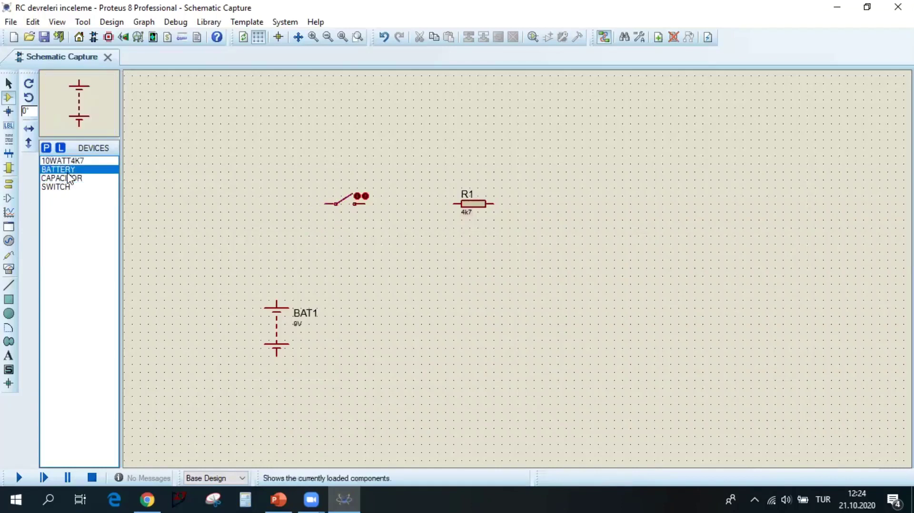
Place the CAPACITOR vertically to the right, level with the battery, and move resistor R1 further right from the switch
click(68, 178)
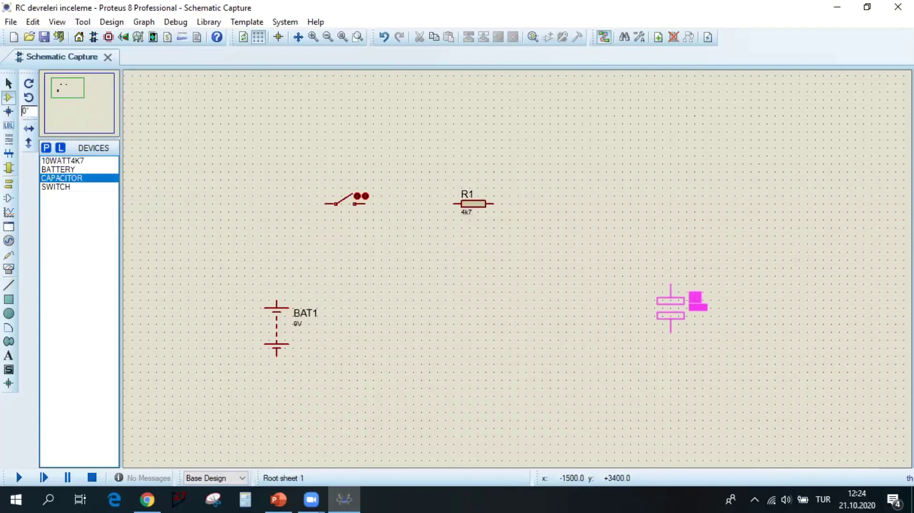
click(678, 323)
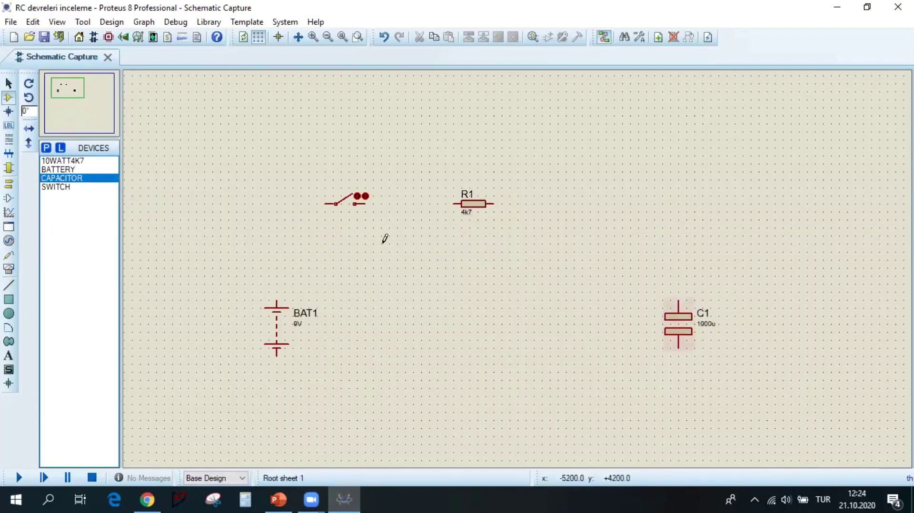
drag(477, 205, 525, 205)
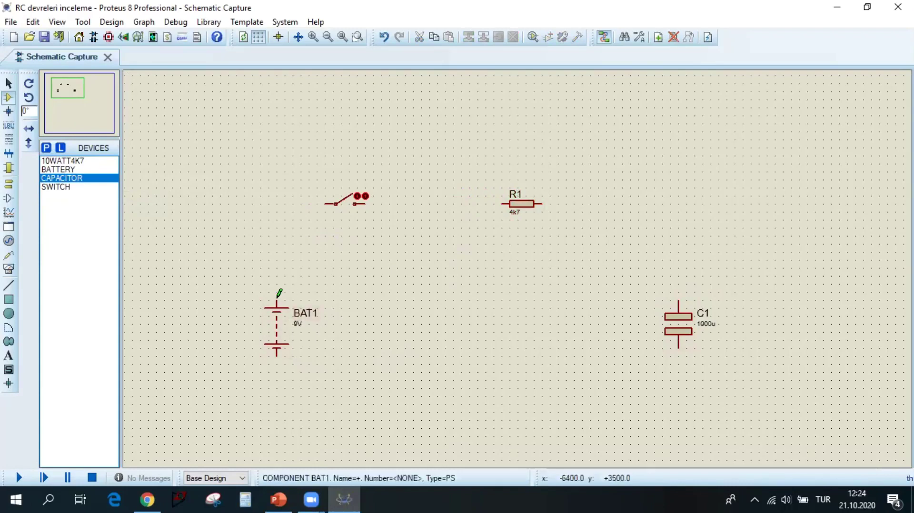
Place a DC AMMETER between the switch and R1, then shift the ammeter and resistor right to space them out
click(9, 269)
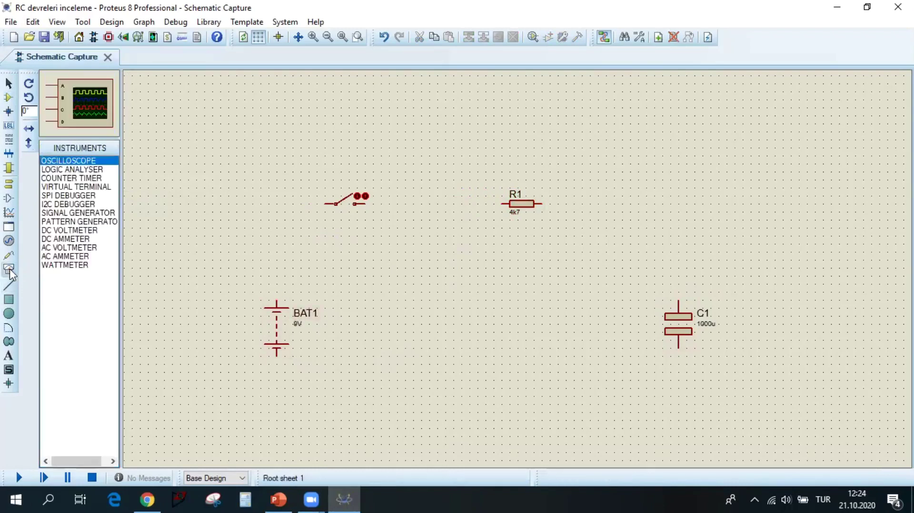
click(75, 240)
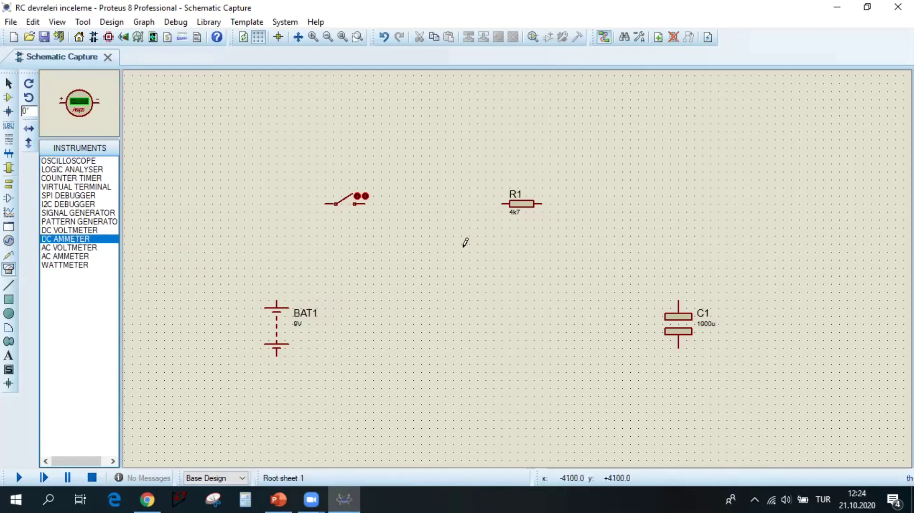
click(456, 206)
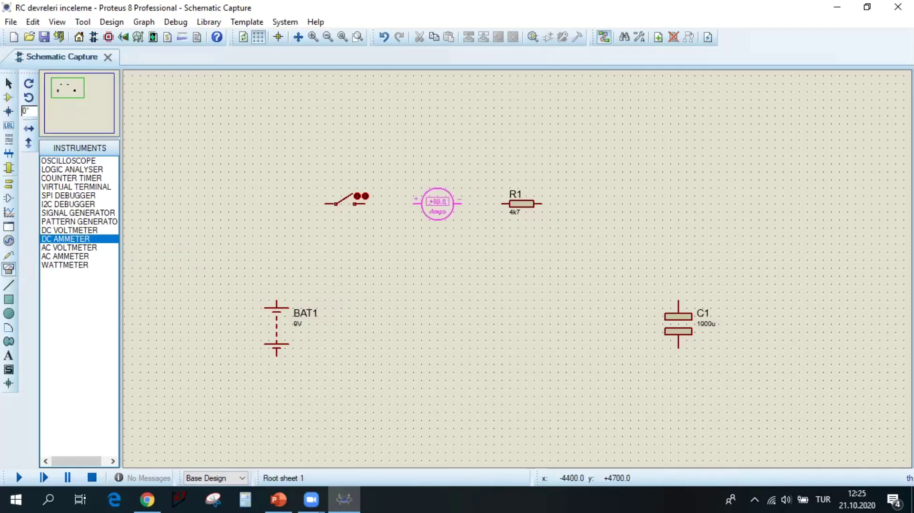
click(437, 203)
drag(397, 148, 577, 253)
drag(499, 214, 613, 210)
click(724, 265)
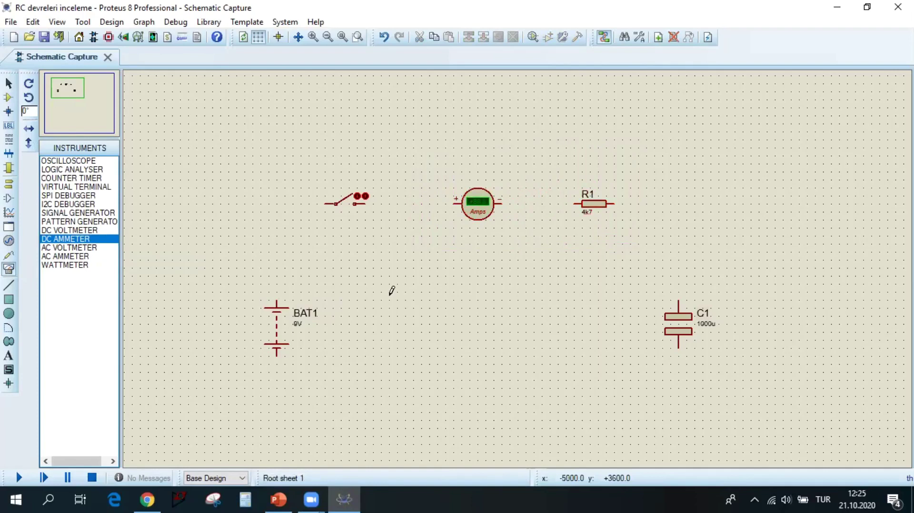
Wire the battery, switch, ammeter, R1 and C1 in series into a closed loop
click(276, 302)
click(325, 204)
click(365, 203)
click(454, 204)
click(500, 203)
click(575, 204)
click(614, 203)
click(678, 301)
click(276, 354)
click(678, 350)
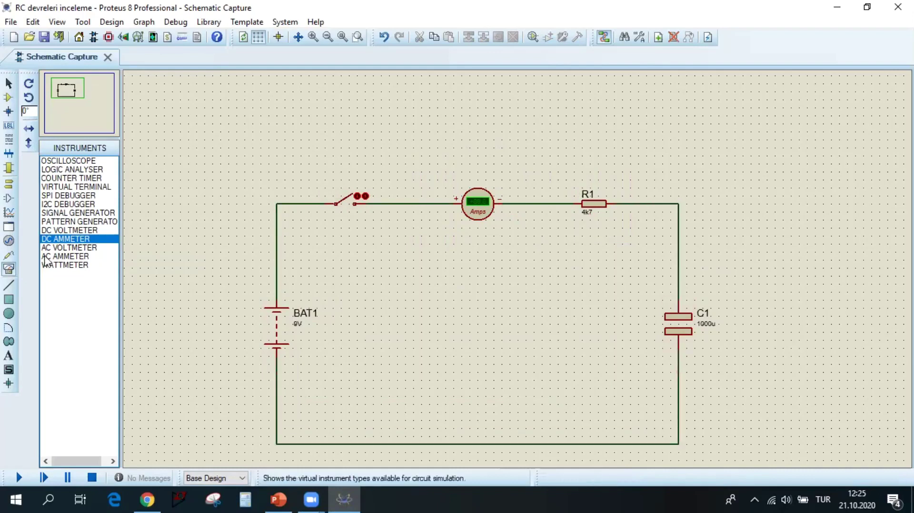
Place a DC VOLTMETER to the right of C1 and wire it in parallel across the capacitor
click(52, 230)
click(767, 324)
click(766, 294)
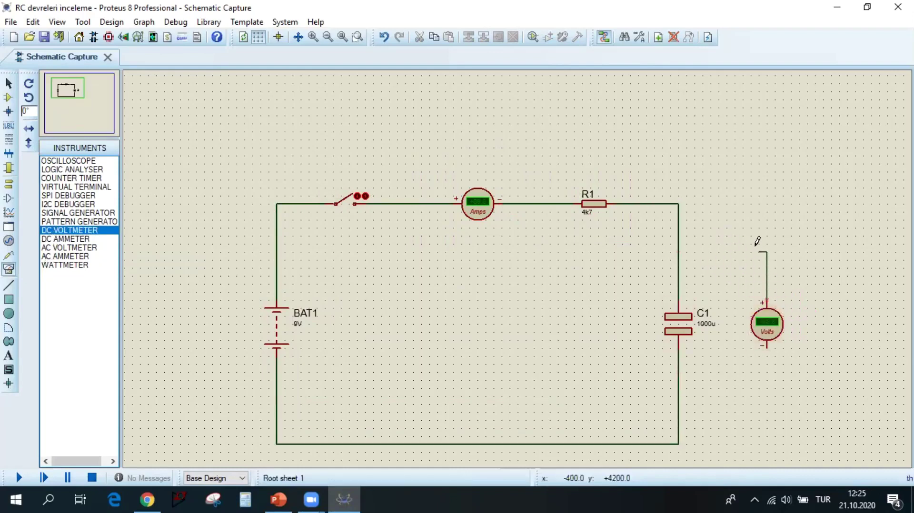
click(678, 244)
click(766, 347)
click(678, 420)
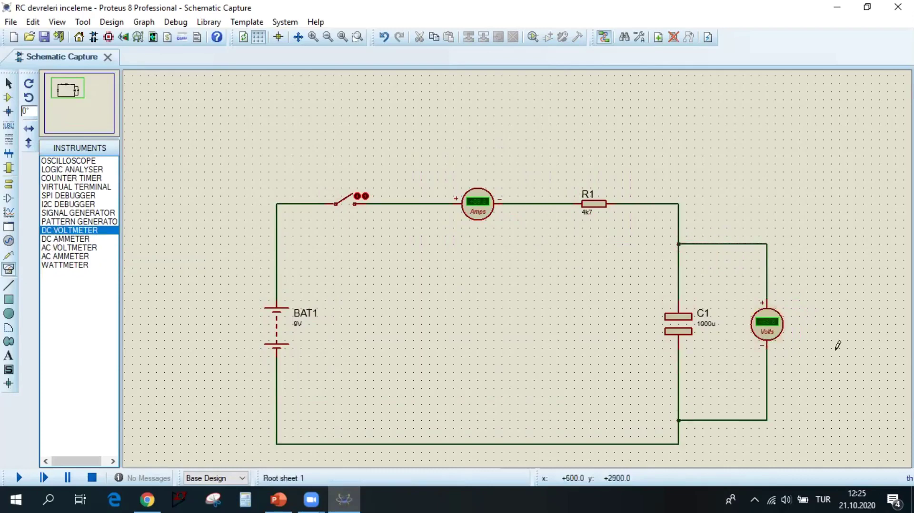
Place a GROUND terminal below the circuit and wire it to the middle of the loop's bottom wire
key(F5)
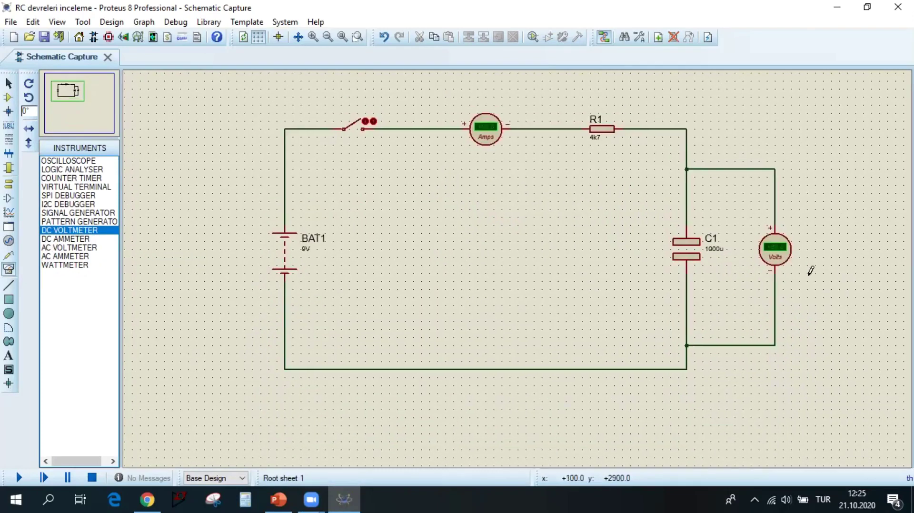
click(6, 186)
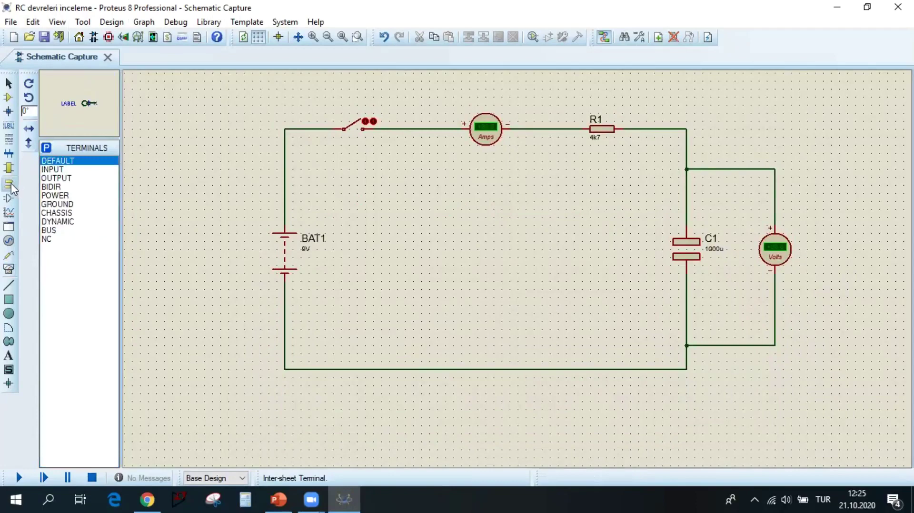
click(57, 205)
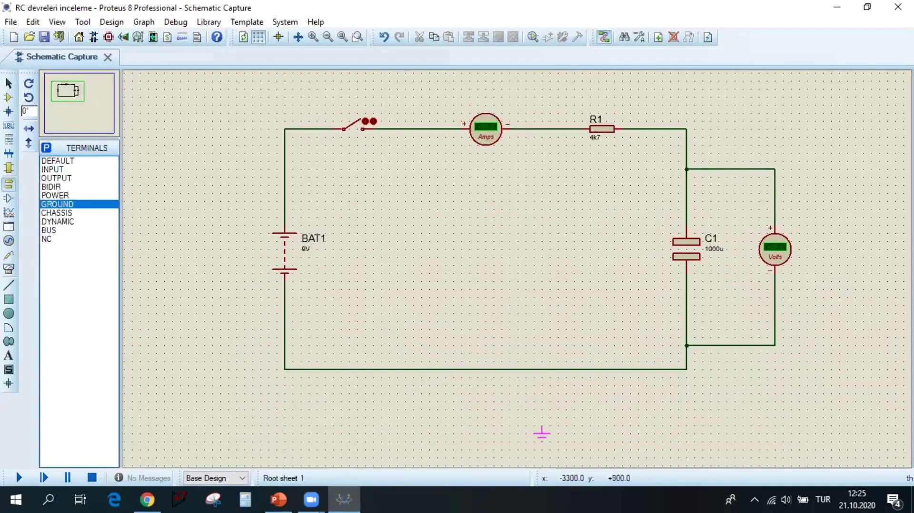
click(485, 394)
click(485, 393)
click(485, 369)
Set the value of battery BAT1 to 20V
double_click(308, 252)
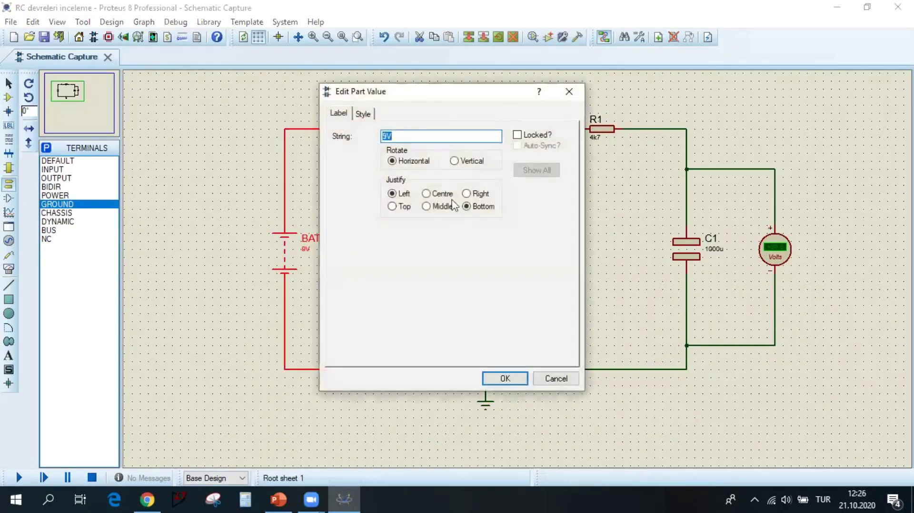
text(20)
key(Return)
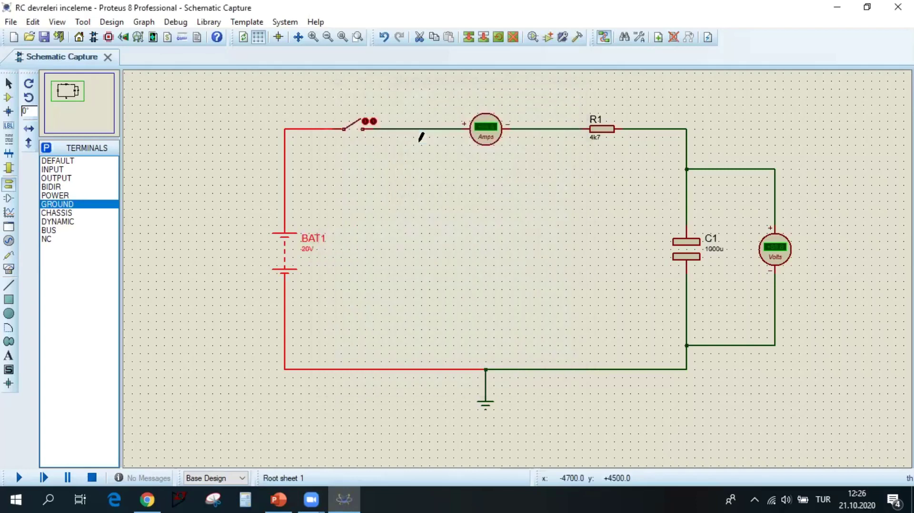
Set the value of resistor R1 to 100R
double_click(595, 136)
text(100R)
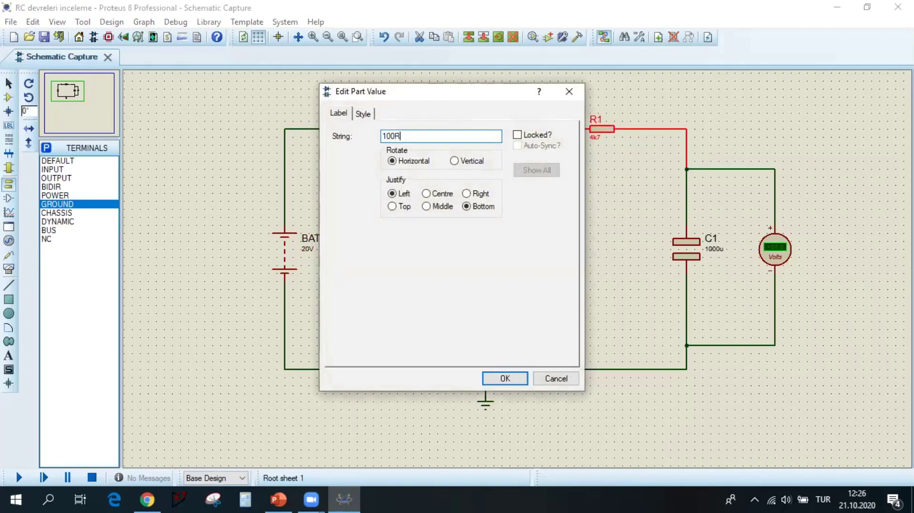
key(Return)
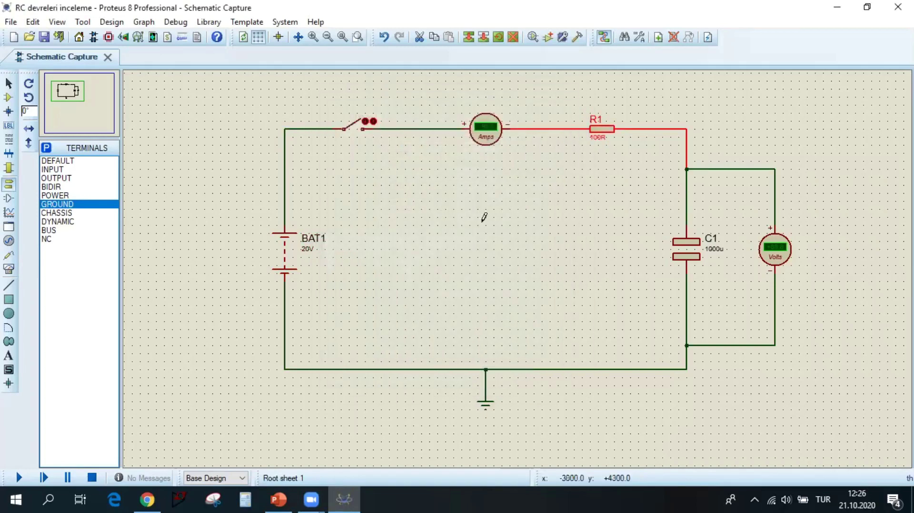
Set the value of capacitor C1 to 1m
double_click(720, 249)
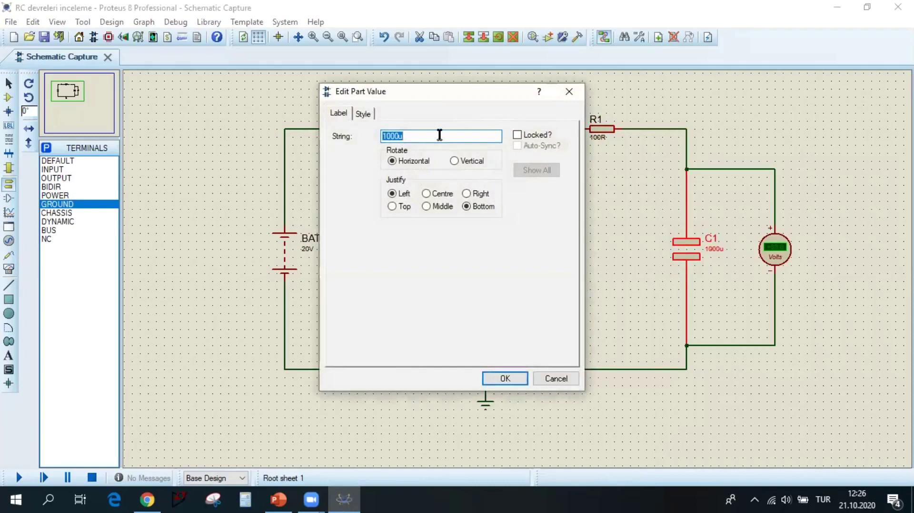
text(1m)
key(Return)
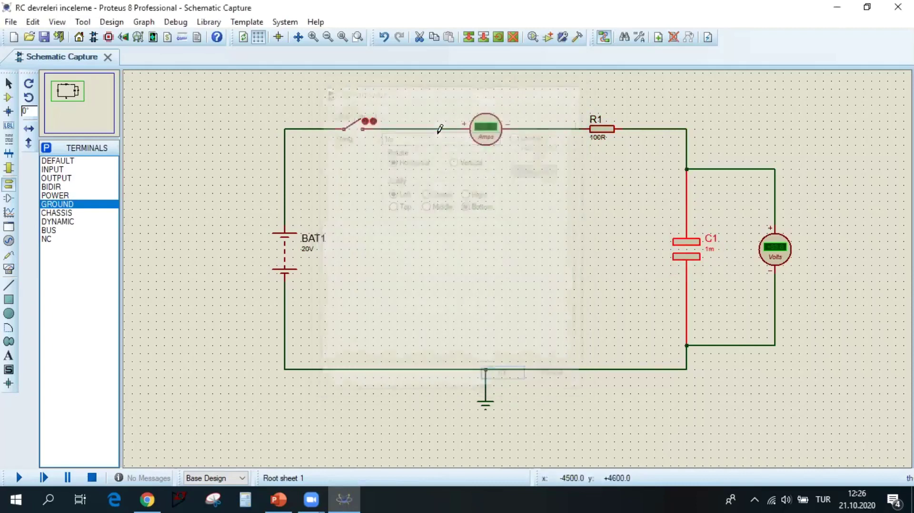
click(473, 230)
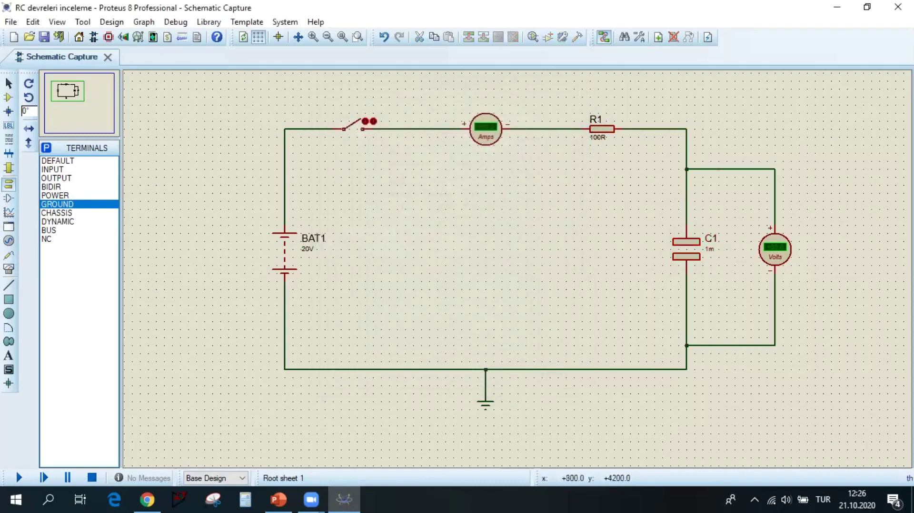
drag(844, 265, 817, 282)
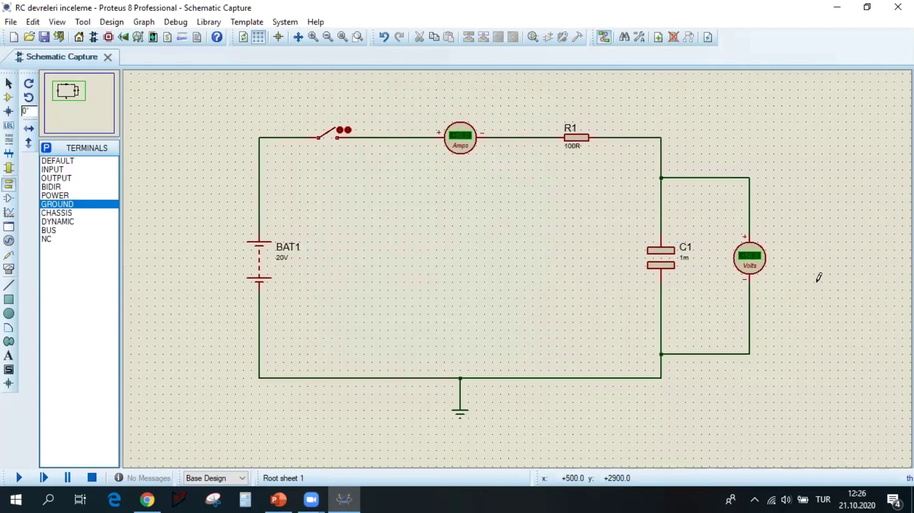